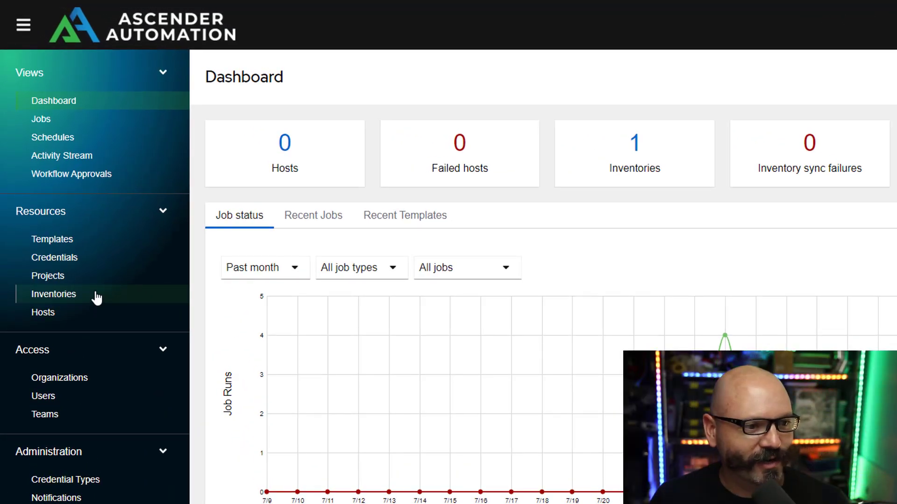
Add and save host Host31 in Default Inventory with host address variable 10.0.50.31.
left_click(96, 297)
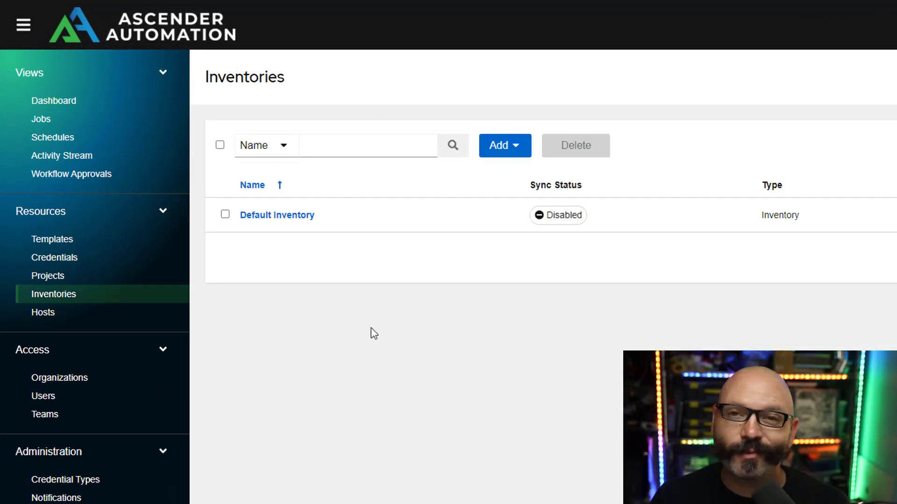
left_click(293, 216)
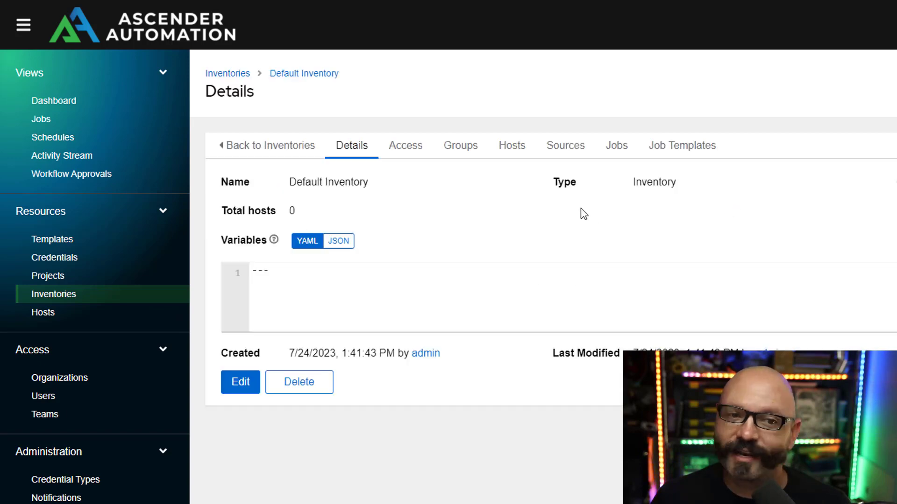
left_click(512, 149)
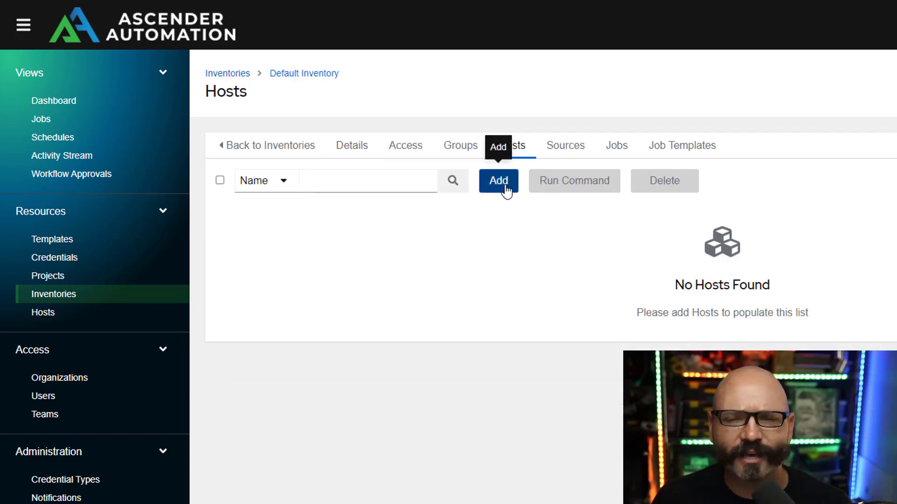
left_click(512, 189)
left_click(447, 184)
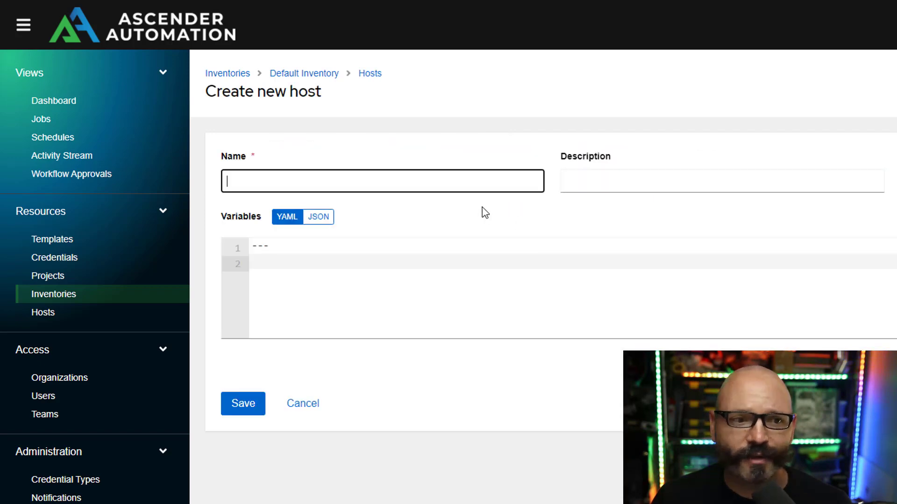
type("Hos")
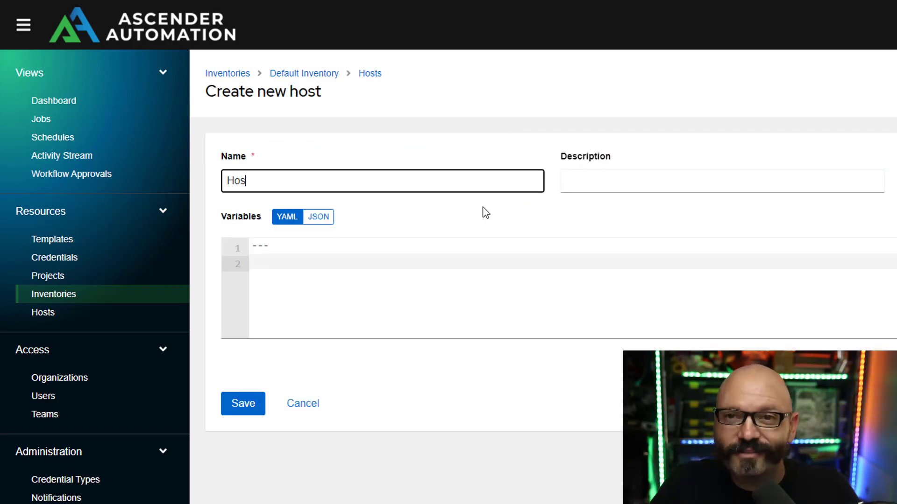
type("t31")
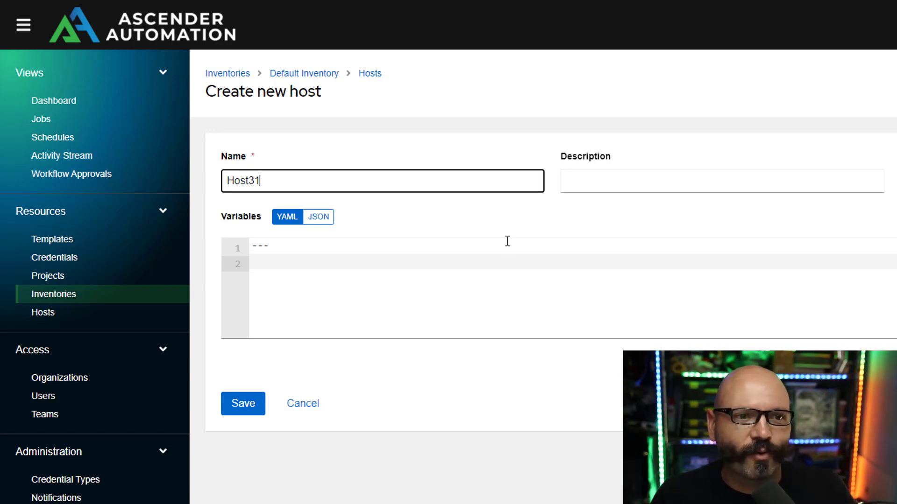
left_click(512, 301)
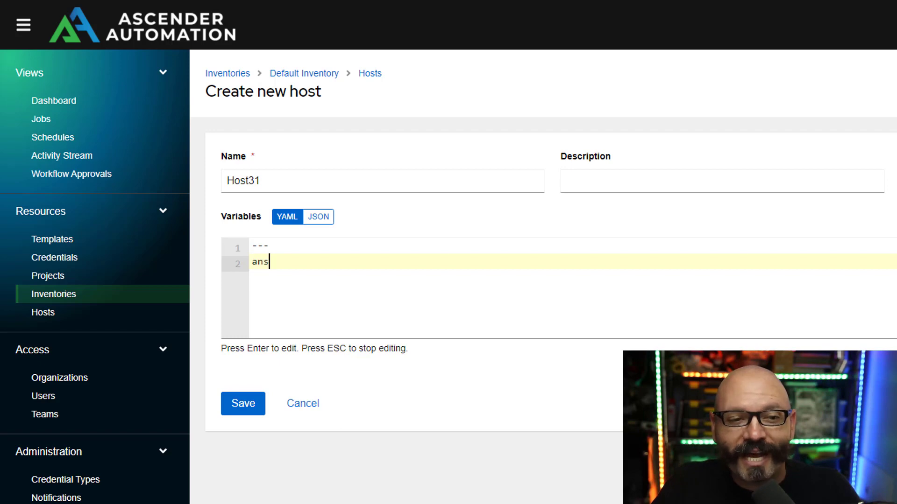
type("host")
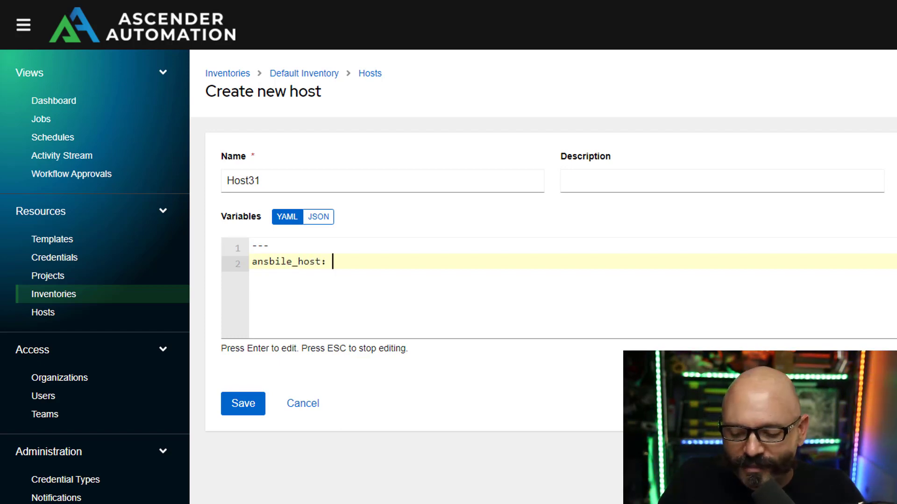
type(": 10.0.50.31")
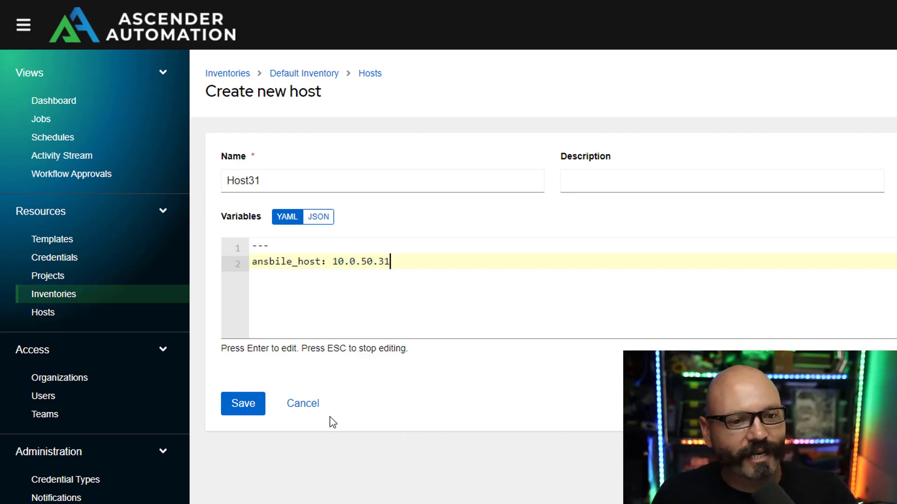
left_click(244, 406)
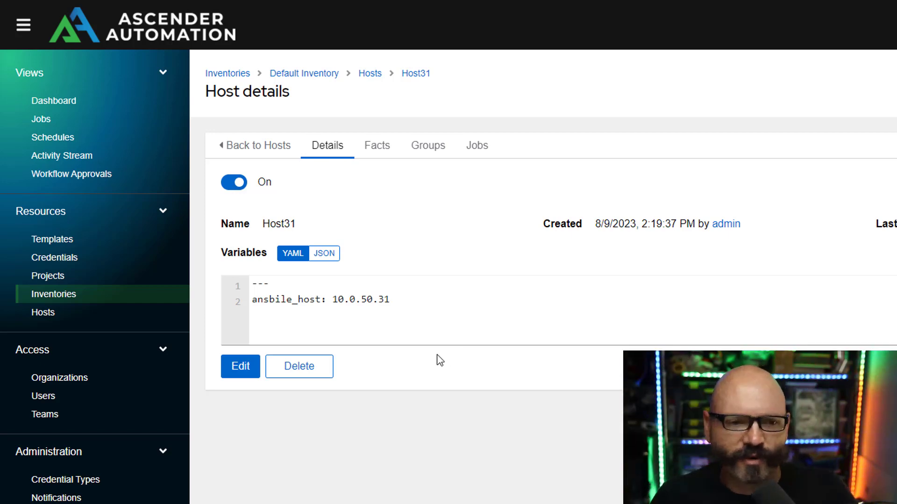
Start a new Machine credential named Lab Root.
left_click(66, 261)
left_click(500, 147)
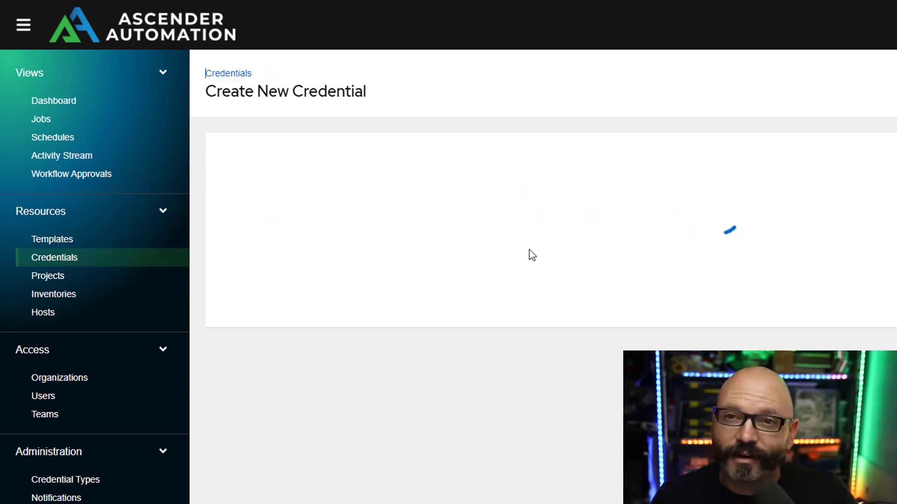
left_click(341, 181)
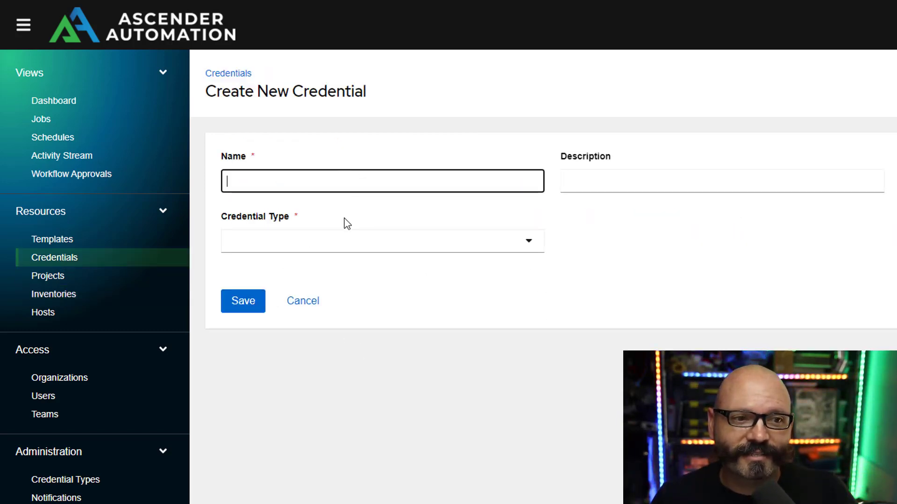
type("La")
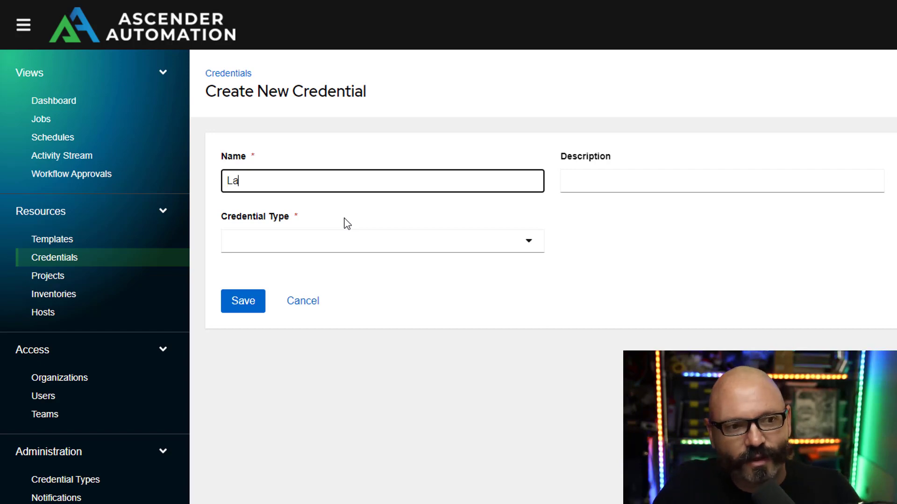
type("b R")
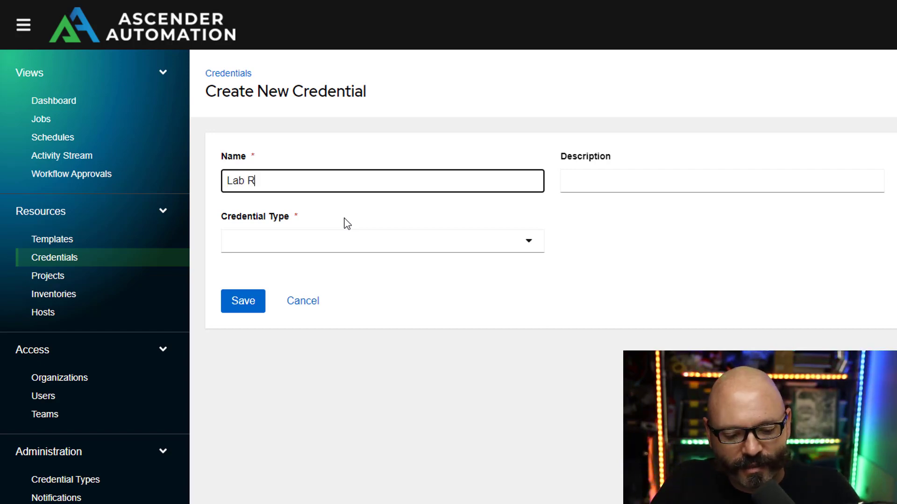
type("oot")
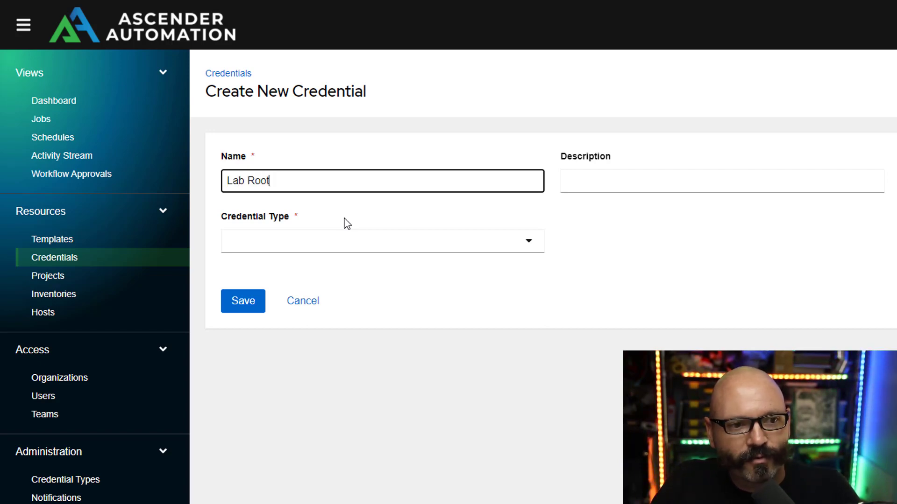
left_click(504, 242)
type("mach")
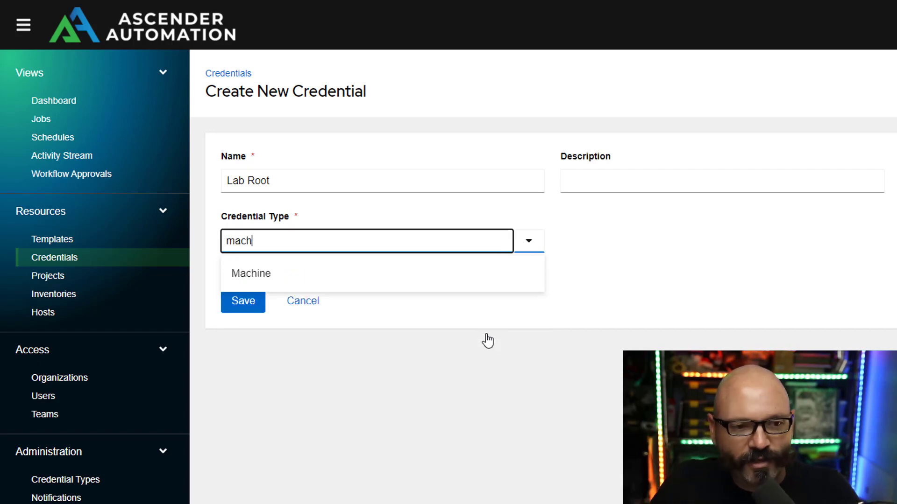
left_click(369, 280)
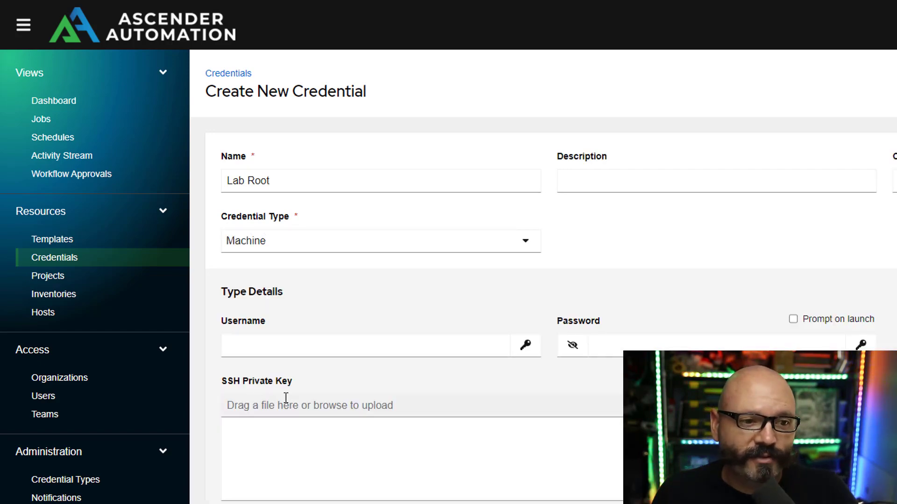
Enter username root and the account password, then save the credential.
left_click(369, 350)
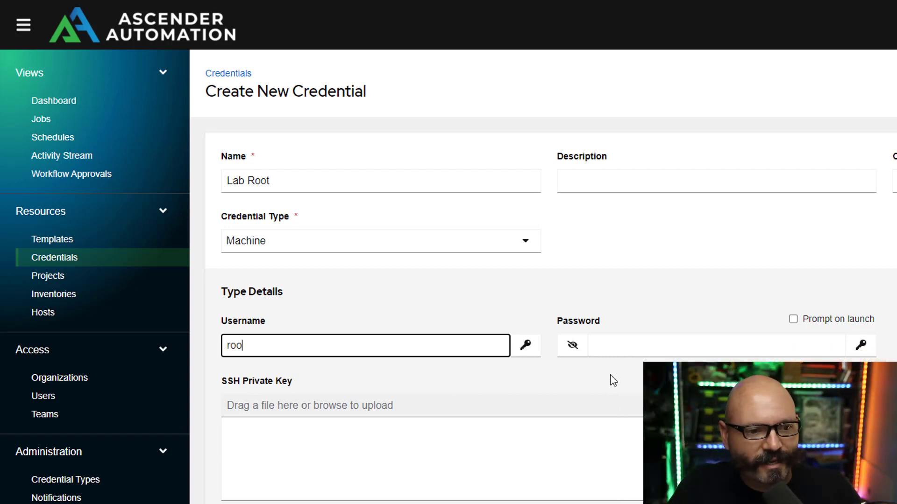
type("root")
left_click(652, 346)
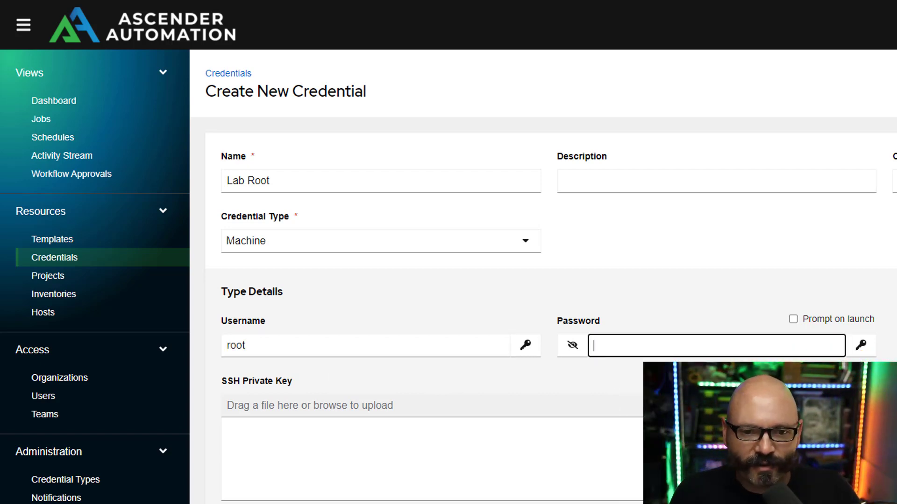
type("*******")
scroll(234, 314, "down", 3)
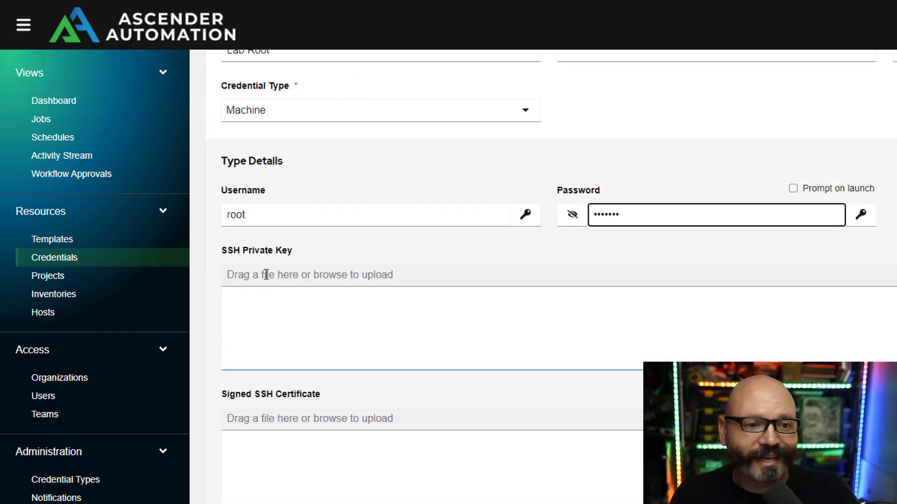
scroll(488, 488, "down", 1)
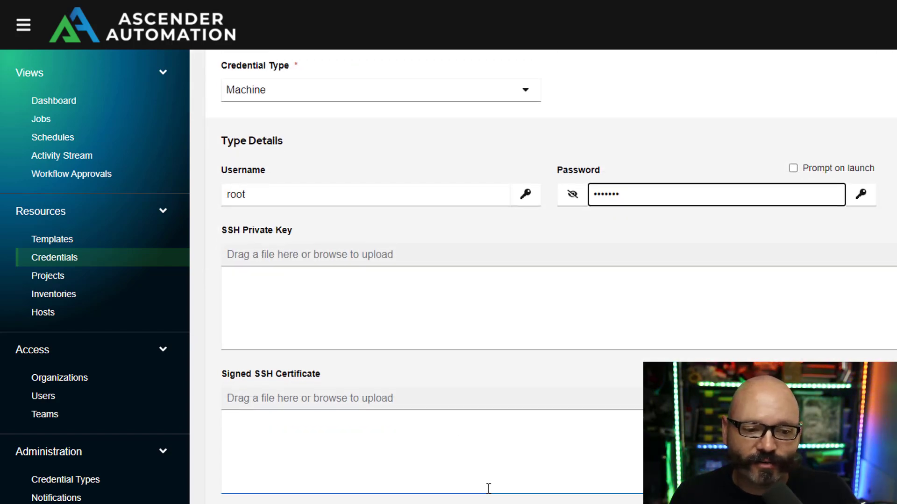
scroll(773, 301, "up", 4)
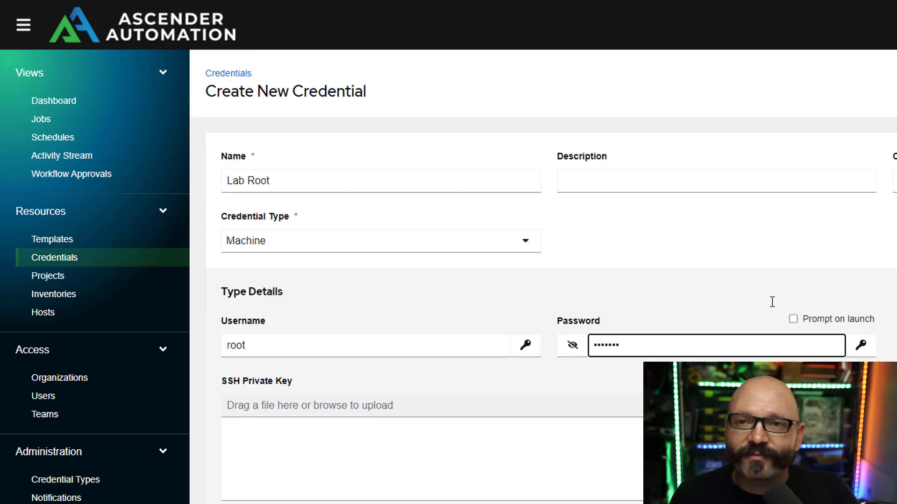
scroll(773, 308, "down", 4)
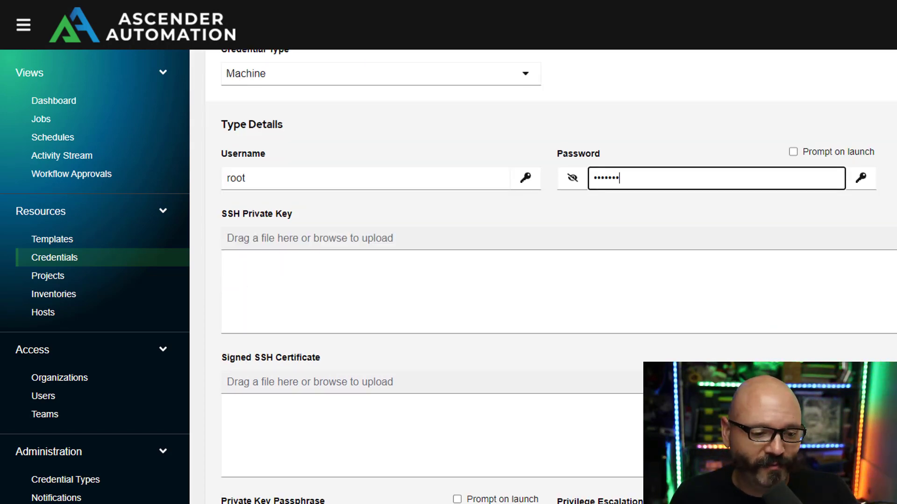
key("Return")
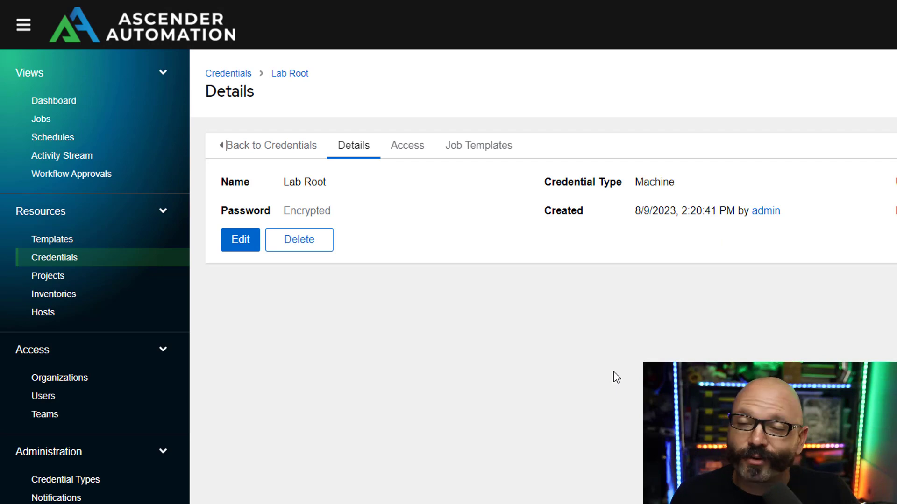
left_click(73, 238)
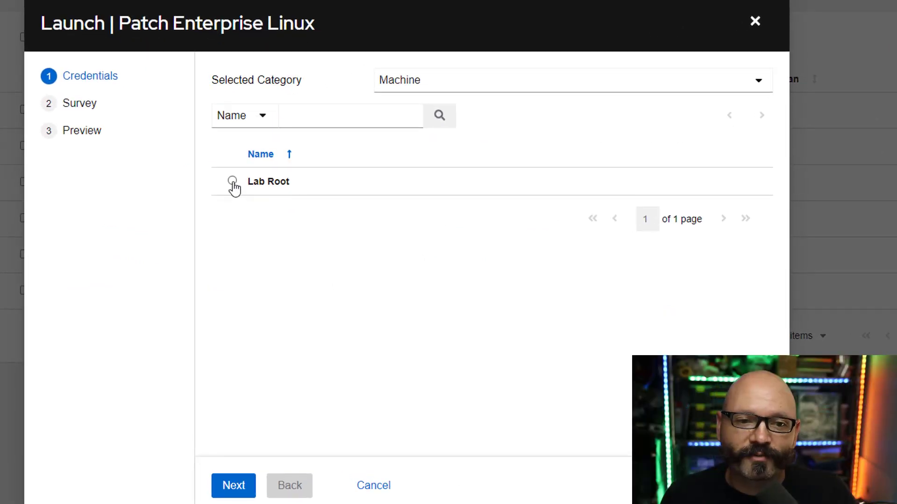
Choose Lab Root as the Patch Enterprise Linux launch credential and go on to the survey.
left_click(232, 182)
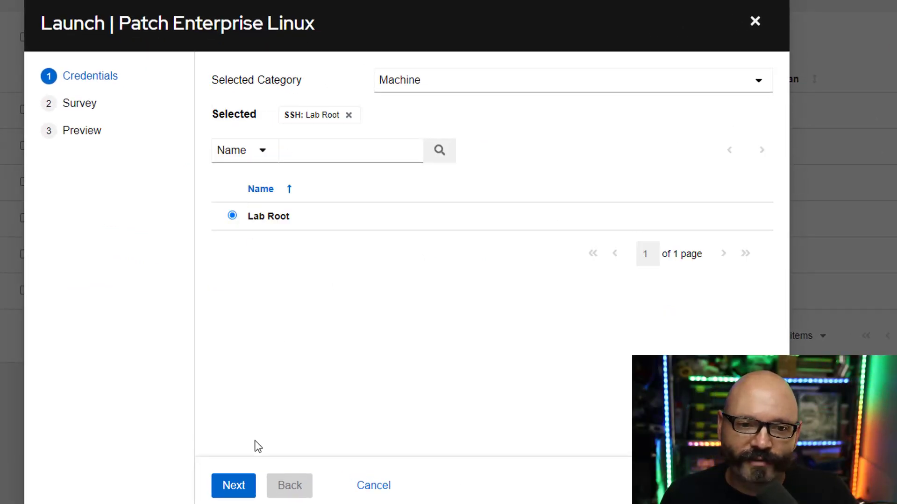
left_click(229, 487)
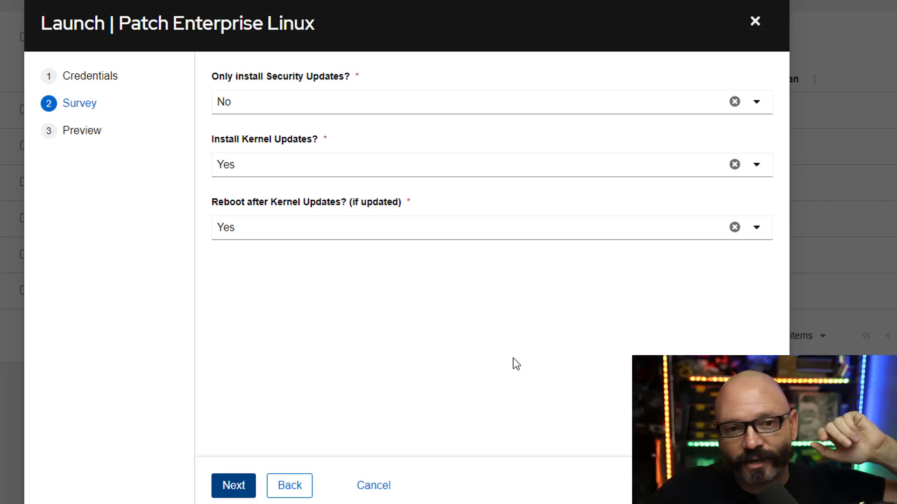
Keep survey answers No, Yes, Yes and continue to the launch Preview.
left_click(757, 103)
left_click(756, 104)
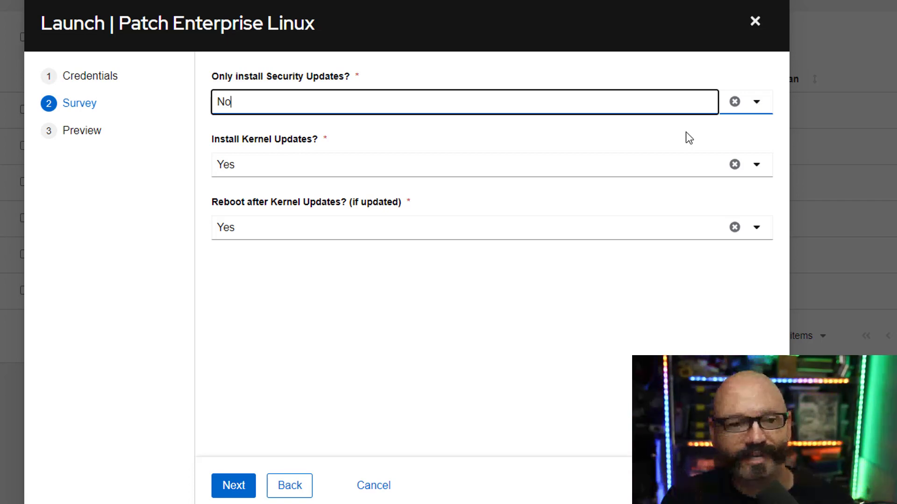
left_click(239, 488)
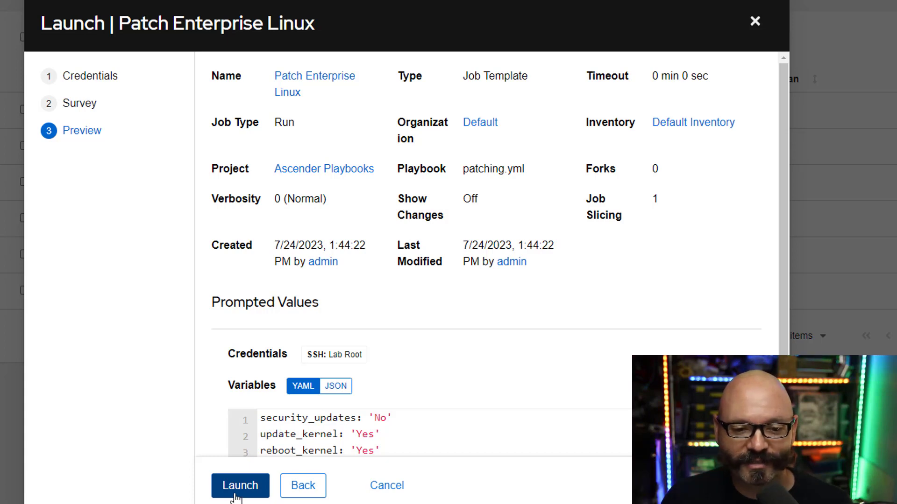
Cancel the launch wizard from the Preview step without running the job.
left_click(394, 492)
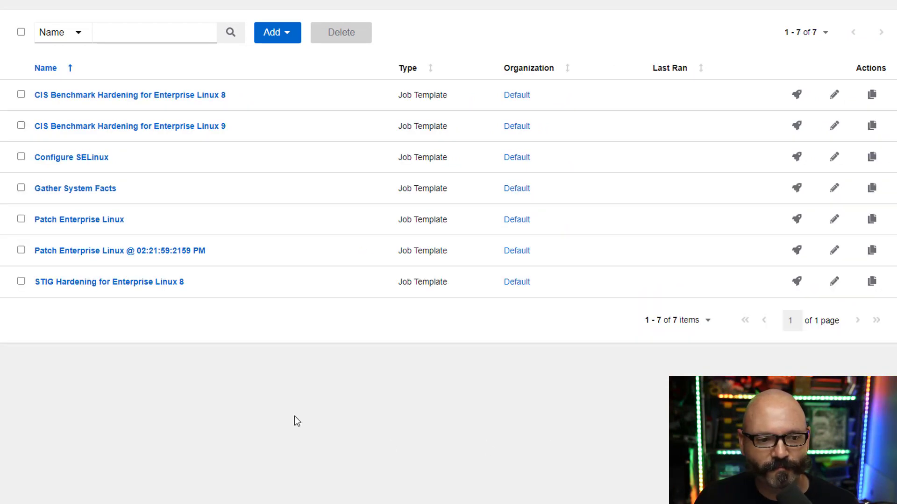
Rename the copied template 'Patch Enterprise Linux On Schedule' and stop prompting for credentials at launch.
left_click(834, 251)
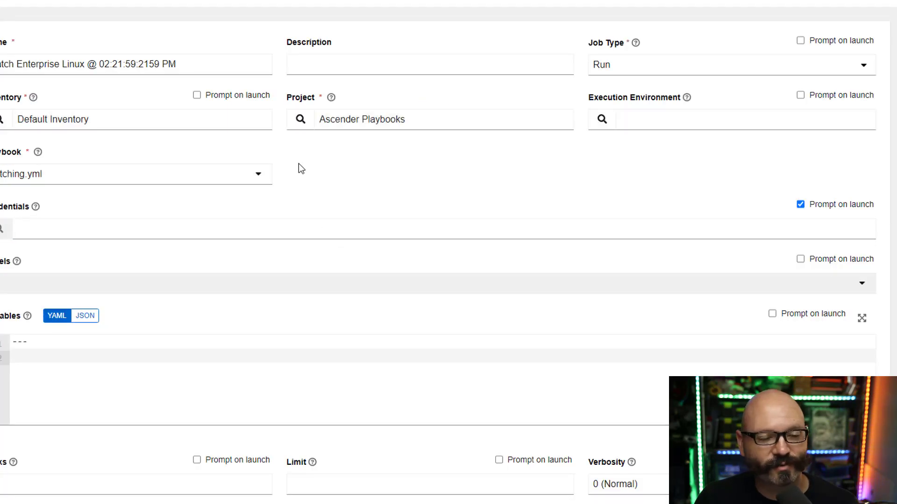
left_click_drag(177, 64, 118, 65)
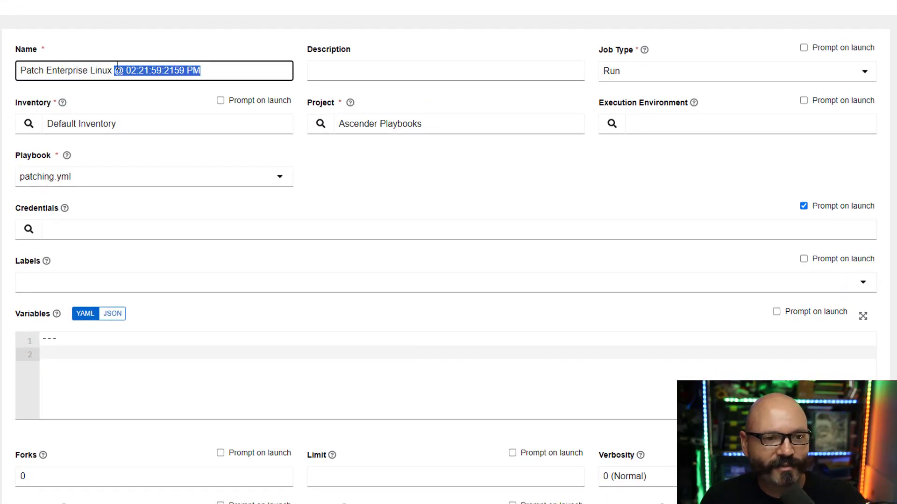
type("On Sche")
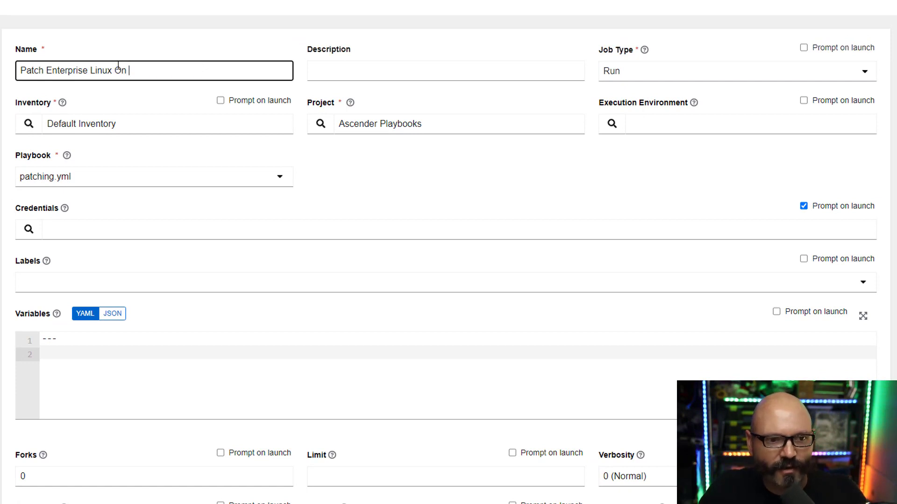
type("le")
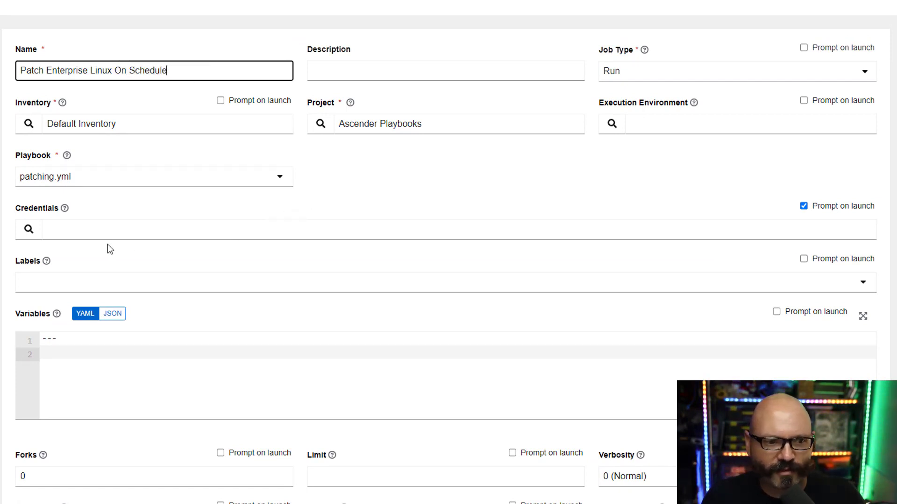
left_click(803, 207)
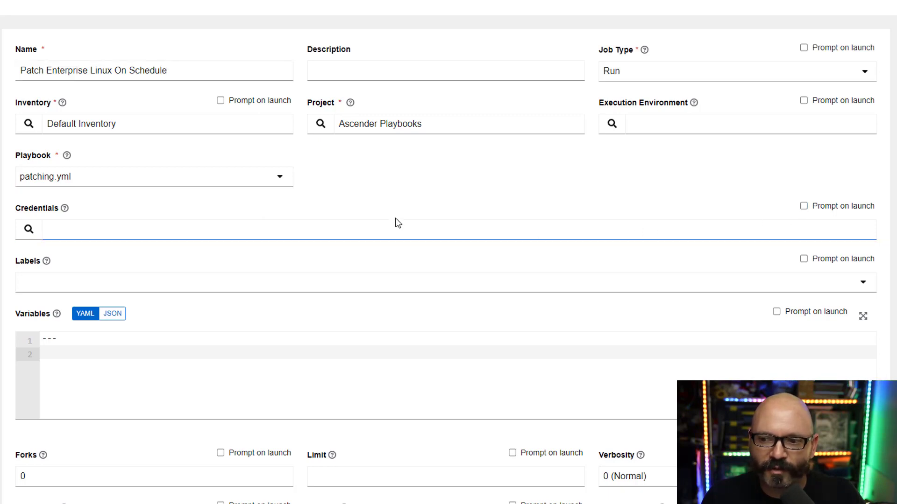
Attach the Lab Root credential to the template.
left_click(28, 230)
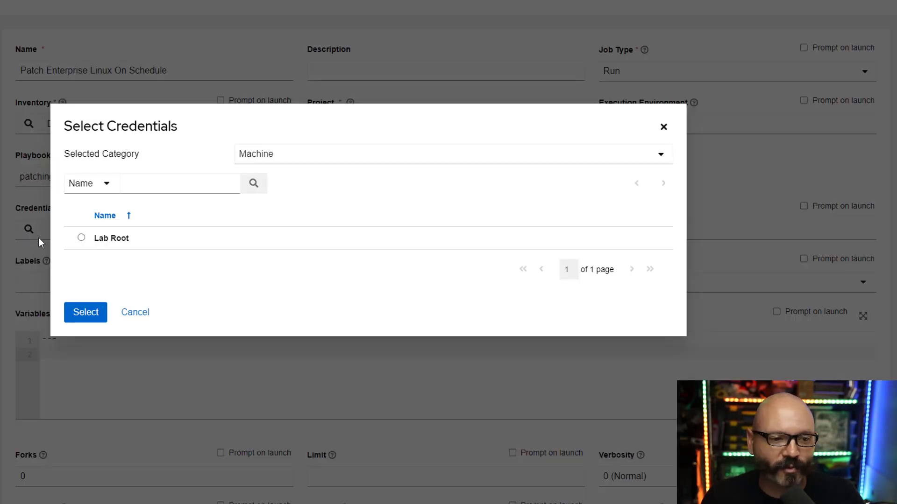
left_click(81, 239)
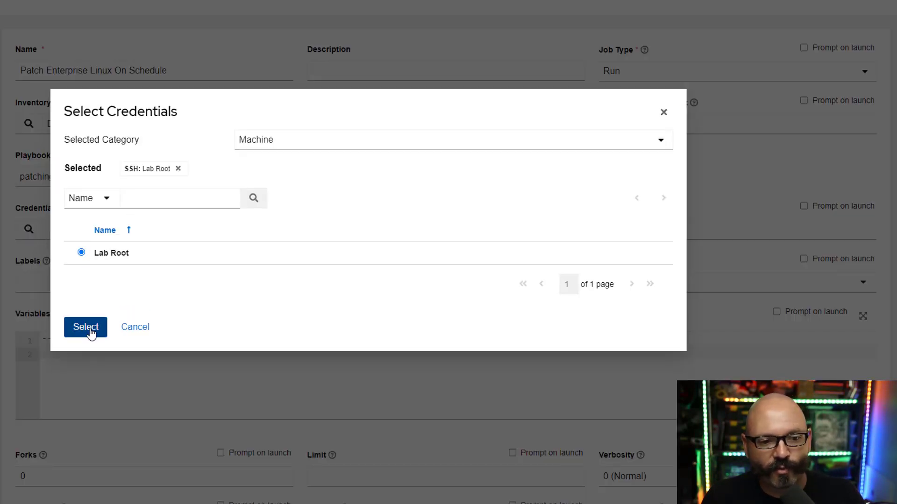
left_click(87, 327)
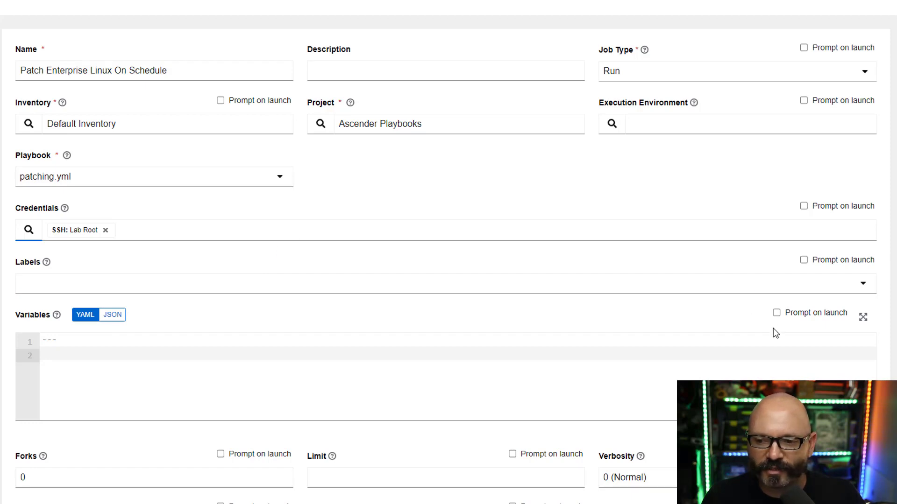
Prompt for variables at launch and paste security_updates: no, update_kernel: yes, reboot_kernel: yes.
left_click(777, 314)
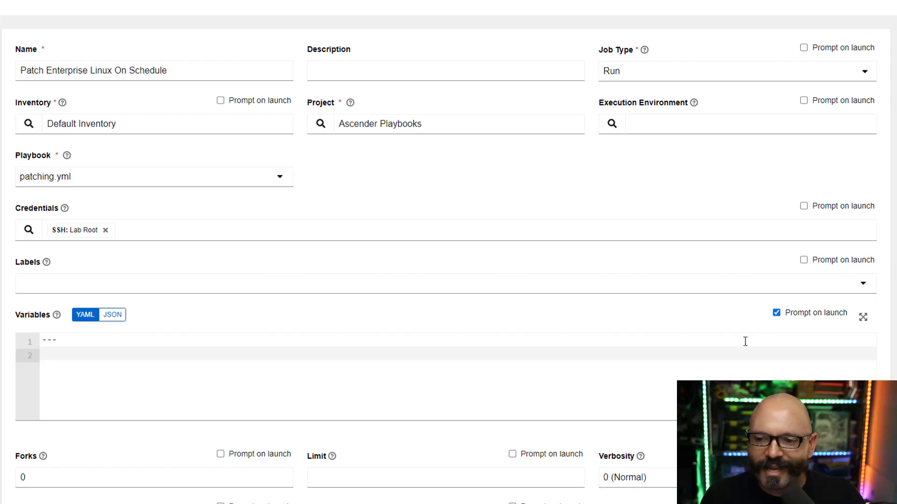
left_click(373, 399)
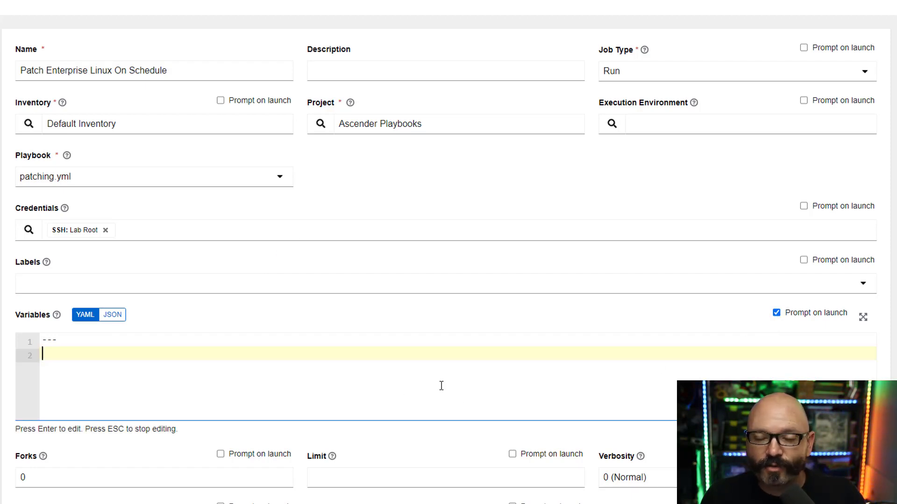
type("security_updates: no update_kernel: yes reboot_kernel: yes")
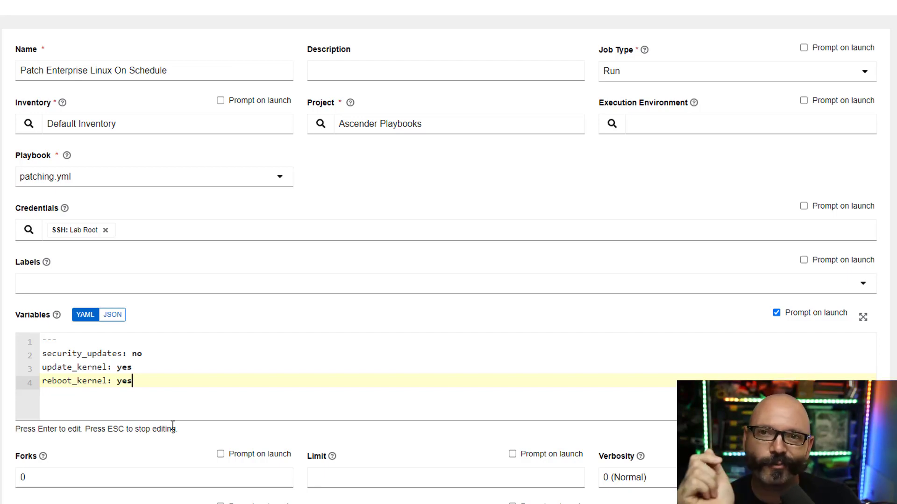
scroll(120, 420, "down", 6)
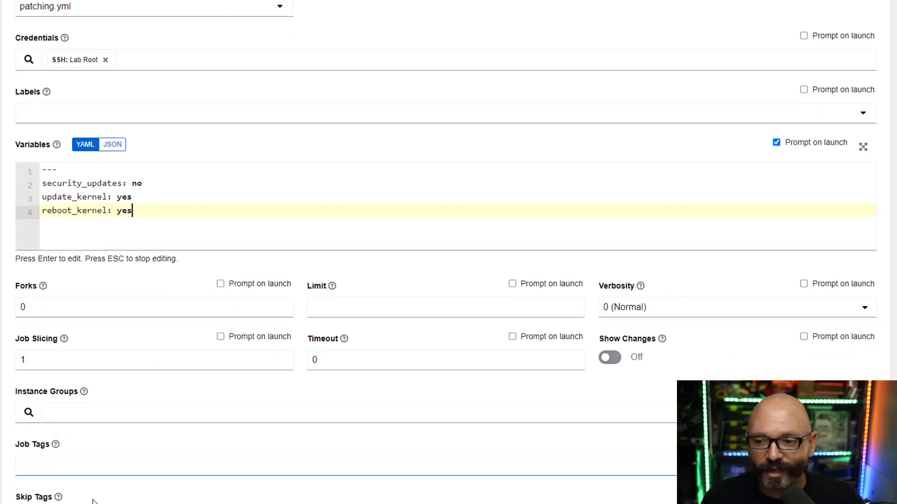
Save the template, then check the security_updates survey question's variable name without changing it.
left_click(41, 489)
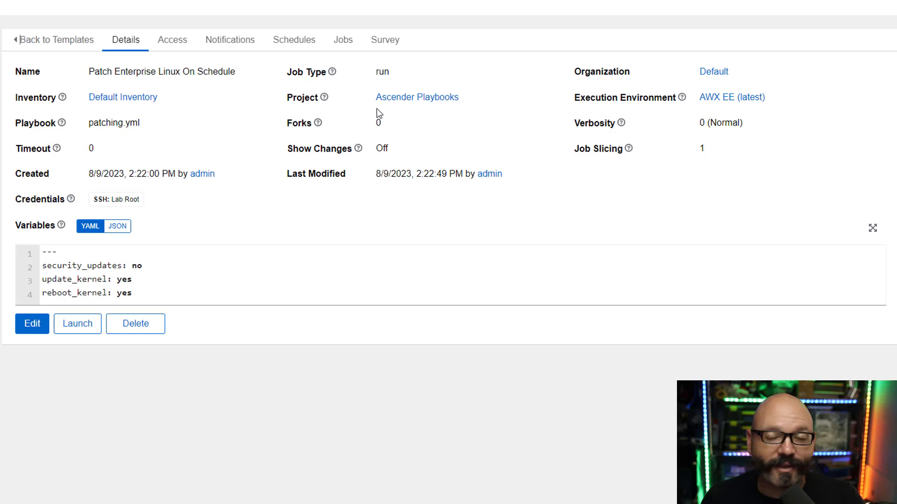
left_click(386, 48)
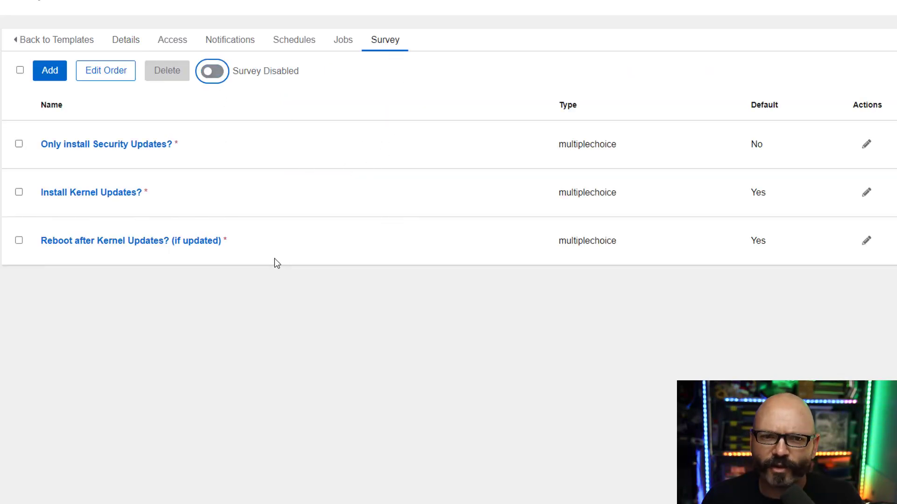
left_click(107, 146)
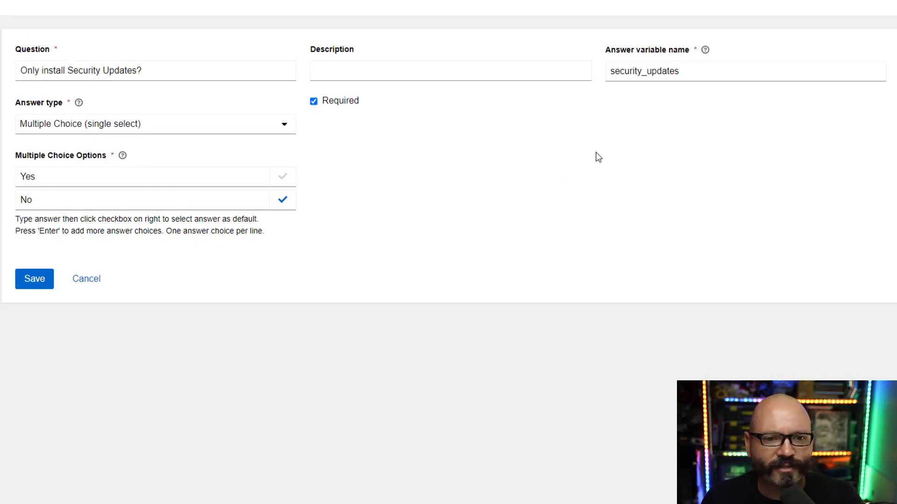
left_click_drag(689, 71, 582, 64)
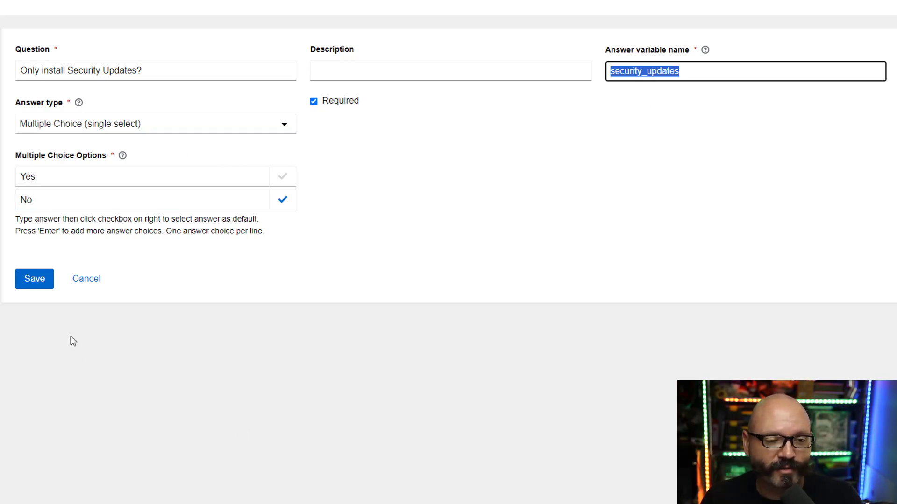
left_click(96, 282)
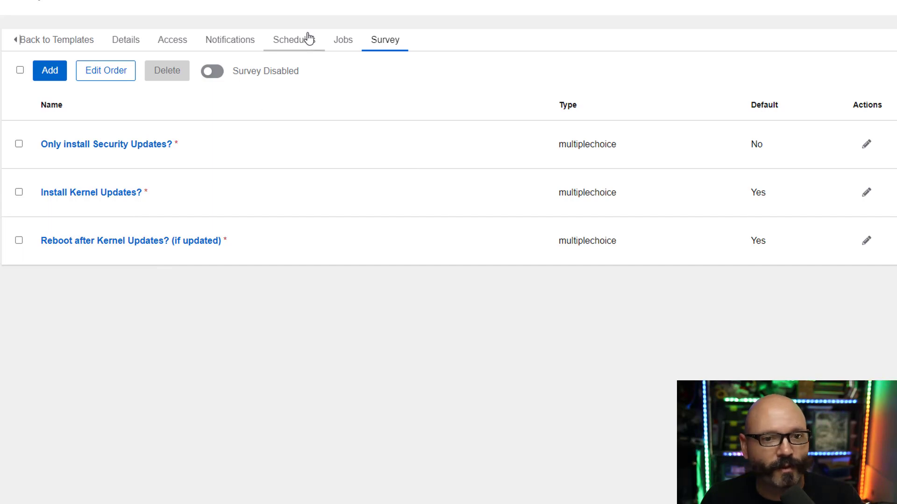
Add a new template schedule named 'Run Patch Sundays 1AM'.
left_click(301, 46)
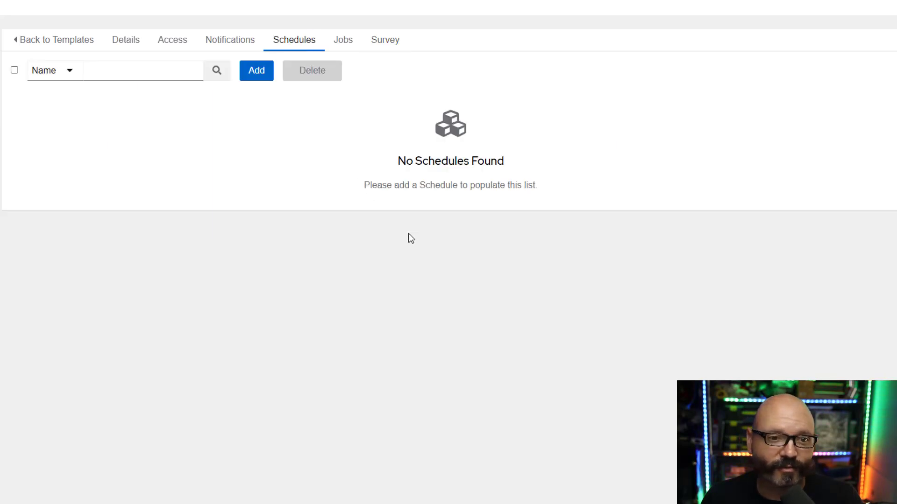
left_click(256, 70)
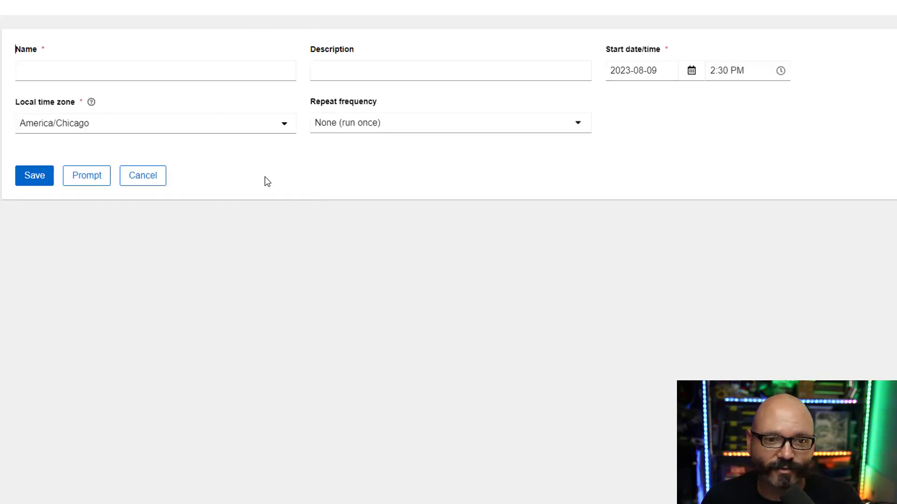
left_click(176, 72)
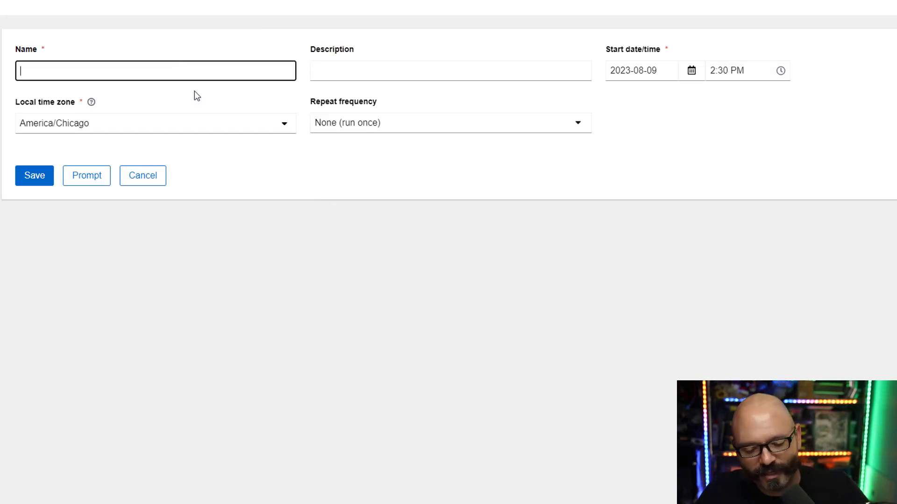
type("Run P")
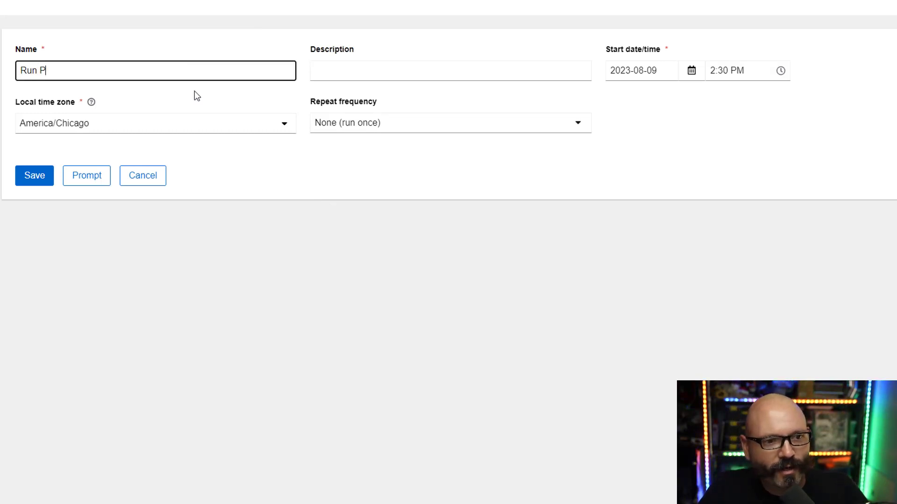
type("atch Sun")
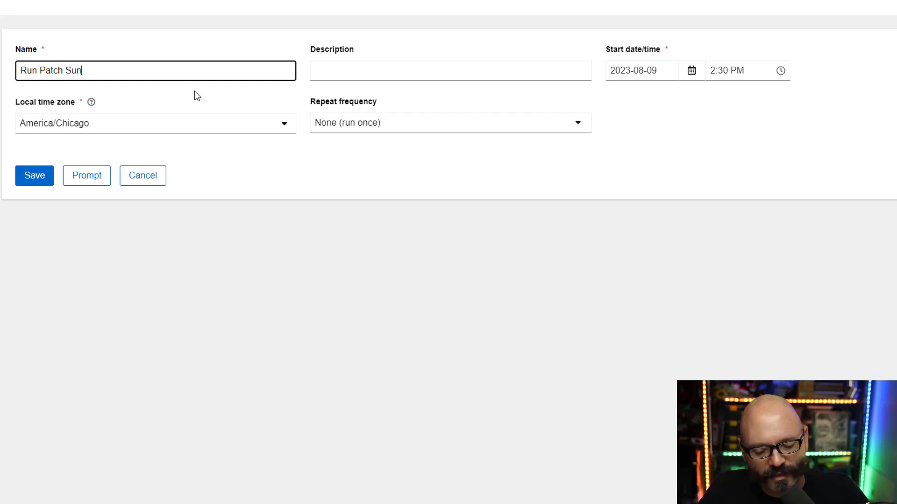
type("days 1AM")
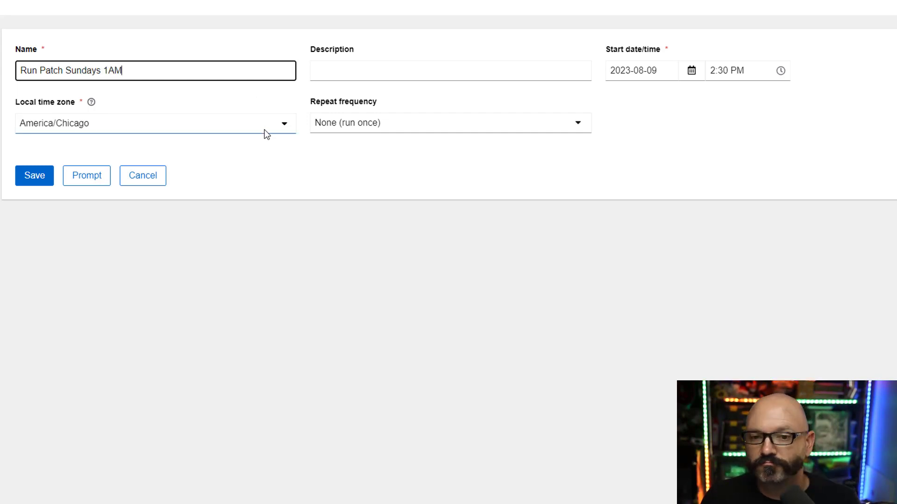
Set the schedule start to Sunday 2023-08-13 at 1:00 AM.
left_click(688, 72)
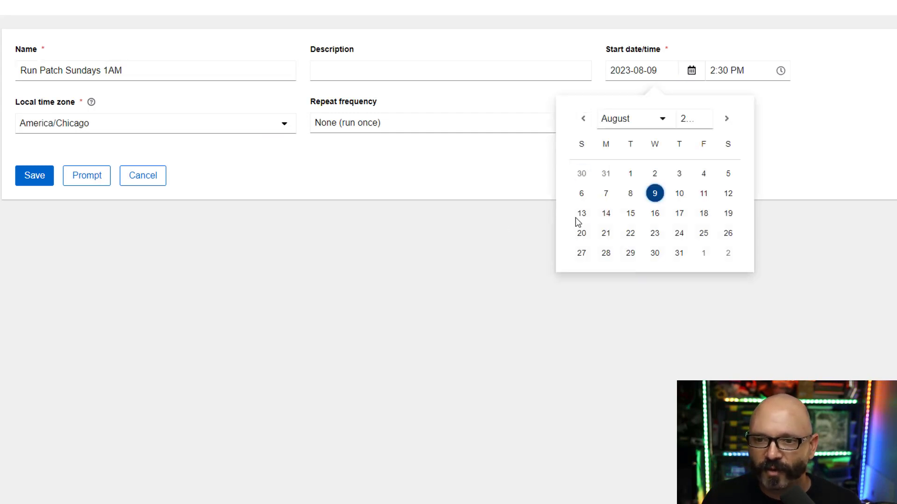
left_click(581, 214)
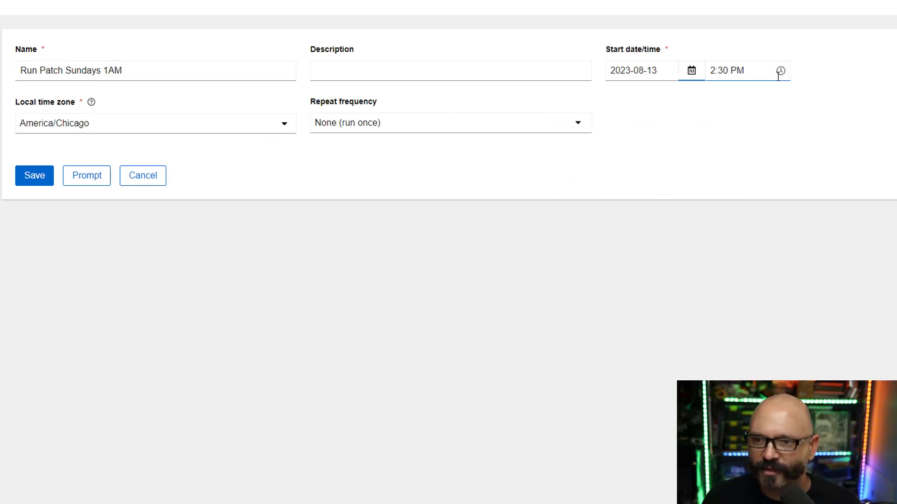
left_click(780, 71)
left_click_drag(786, 140, 783, 92)
left_click(753, 185)
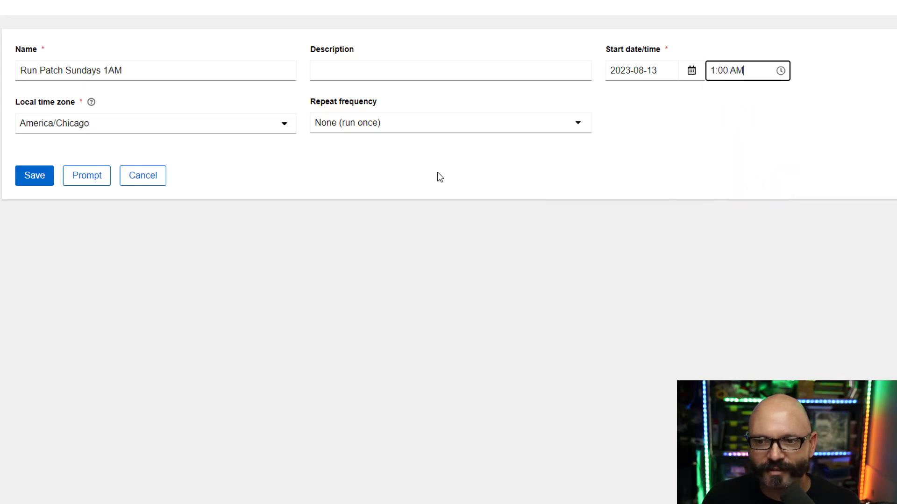
left_click(391, 130)
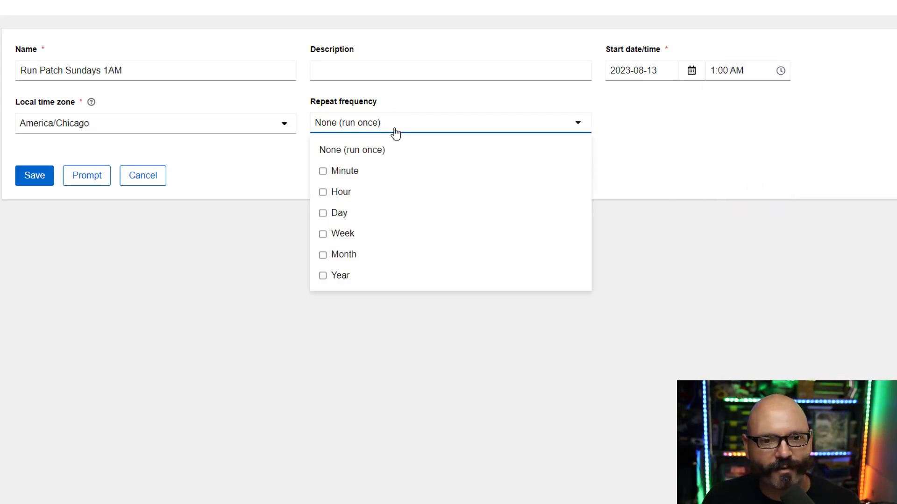
Make the schedule repeat every 1 week on Sunday, with End left at Never.
left_click(323, 235)
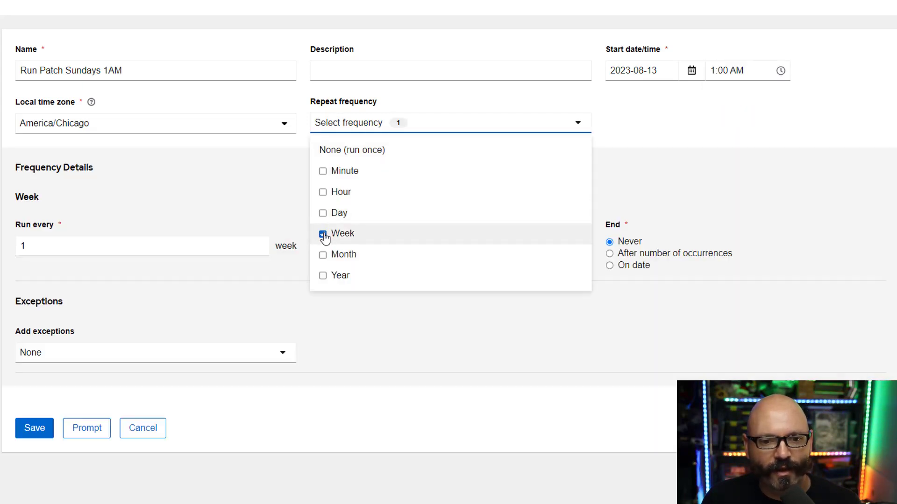
left_click(227, 195)
left_click(313, 242)
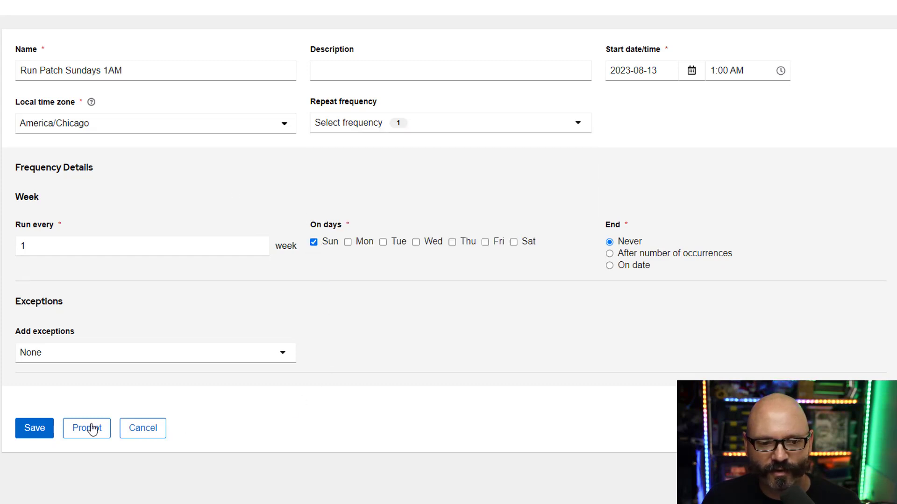